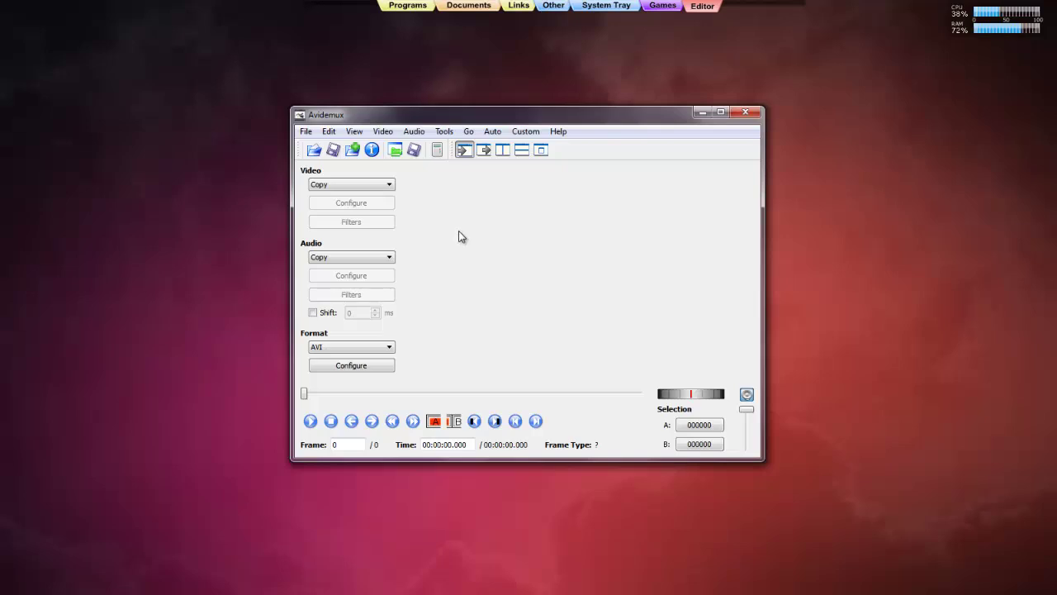
left_click(315, 153)
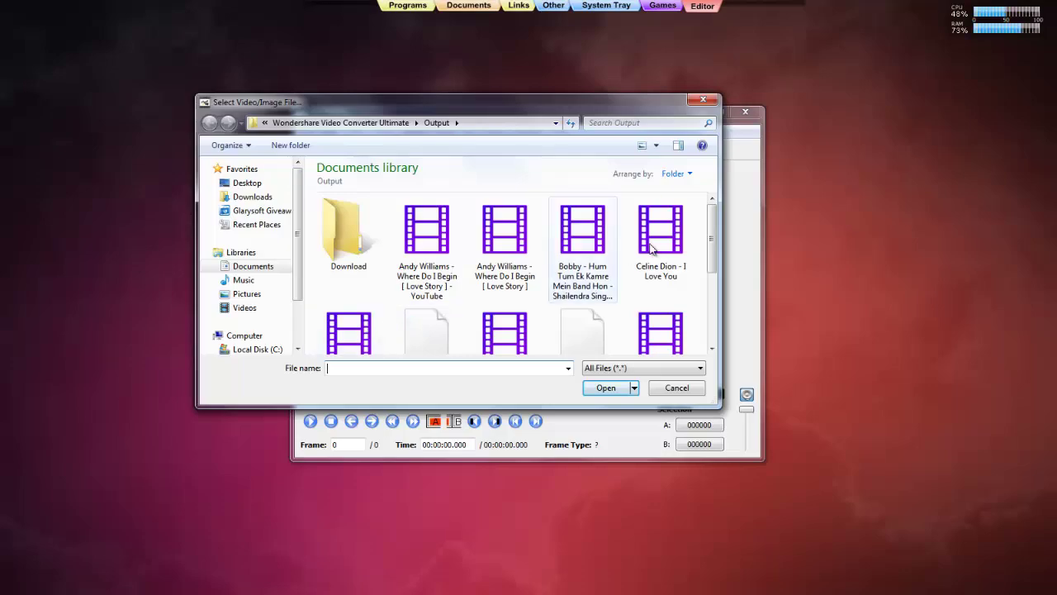
scroll(713, 239, "down", 1)
left_click(350, 290)
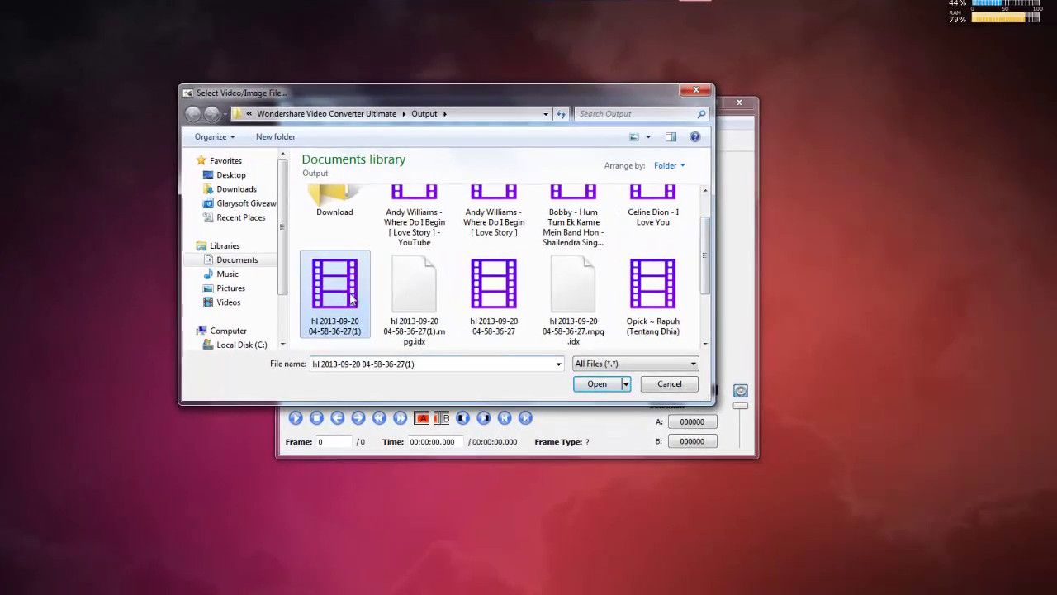
left_click(598, 385)
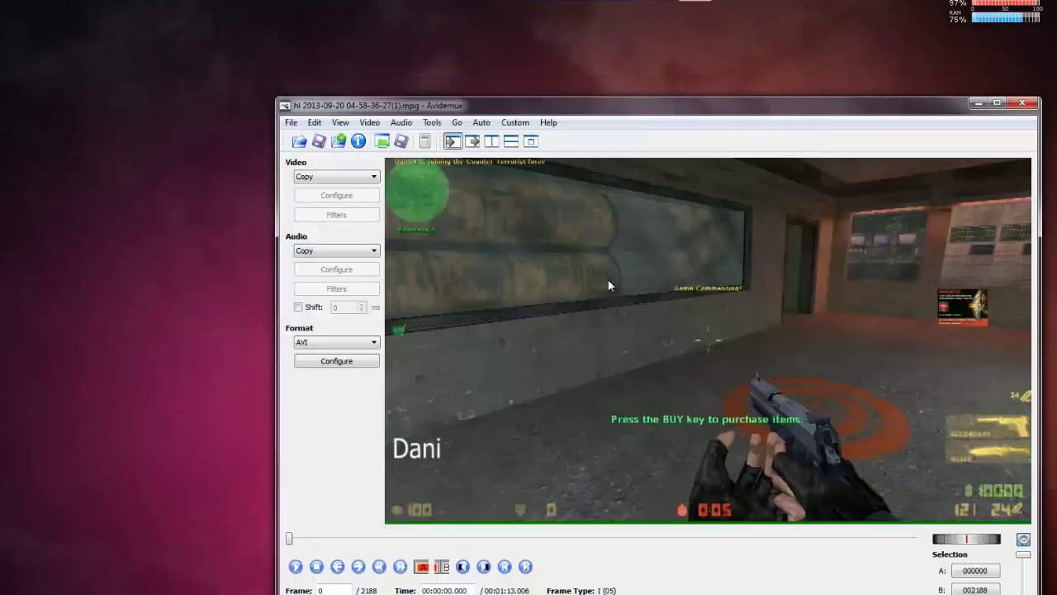
left_click_drag(757, 115, 568, 42)
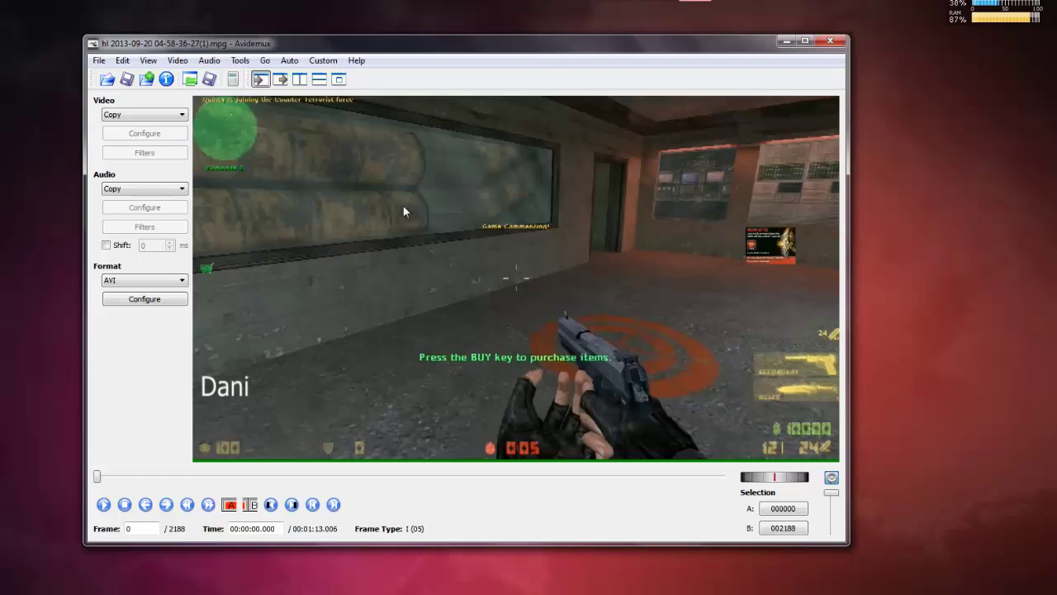
- Choose MPEG-4 AVC video, AAC (Faac) audio and MPEG video output, then open Video Filters
left_click(181, 115)
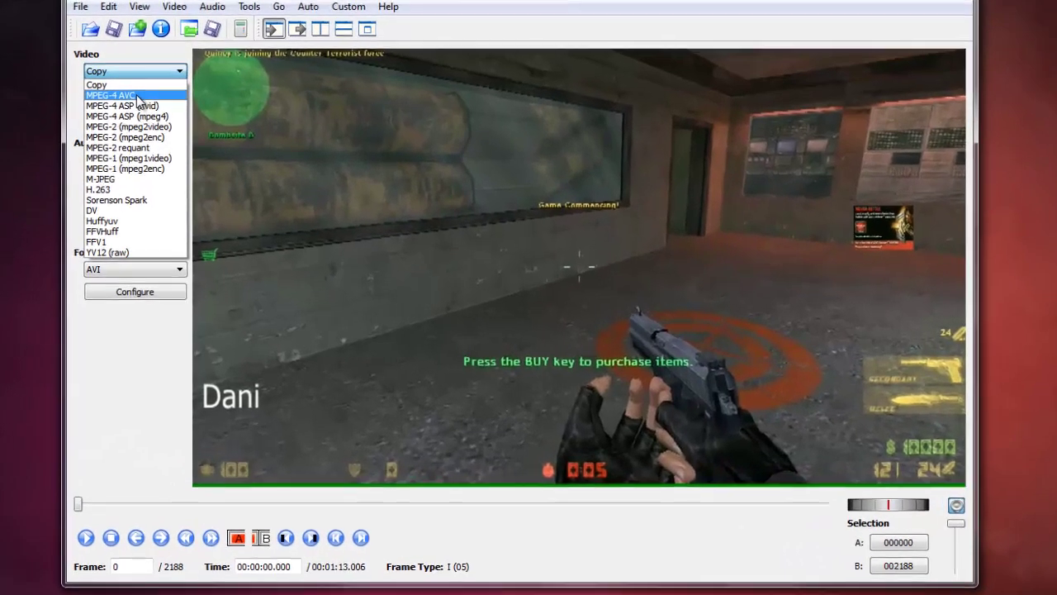
left_click(165, 135)
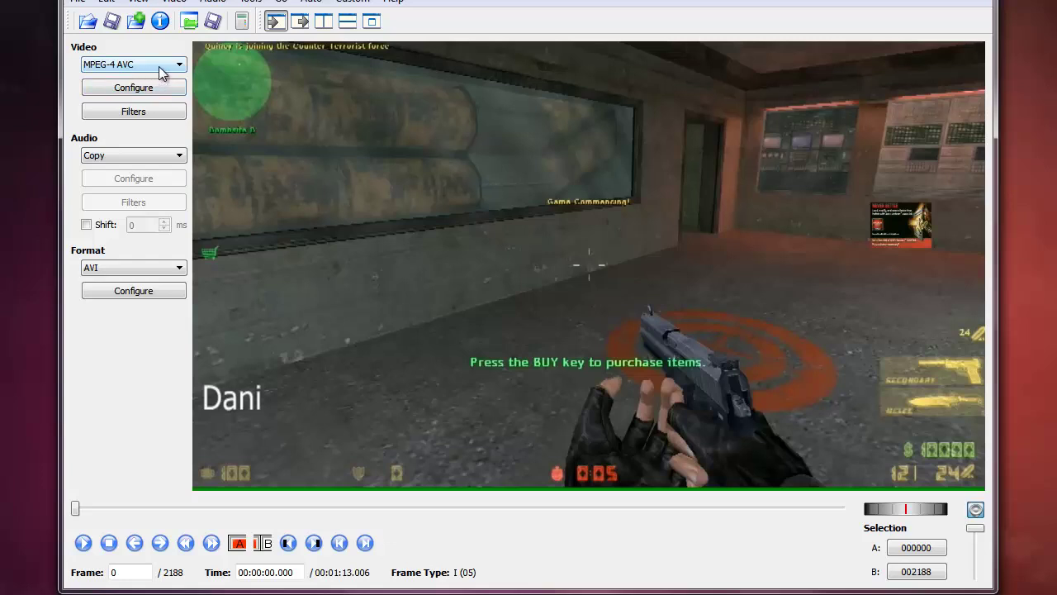
left_click(175, 161)
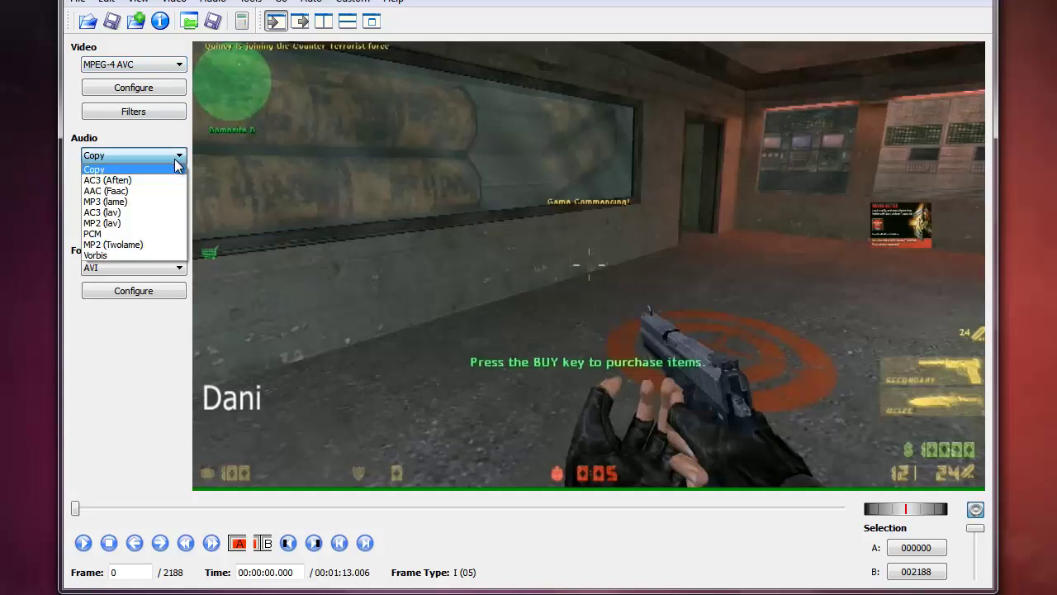
left_click(137, 190)
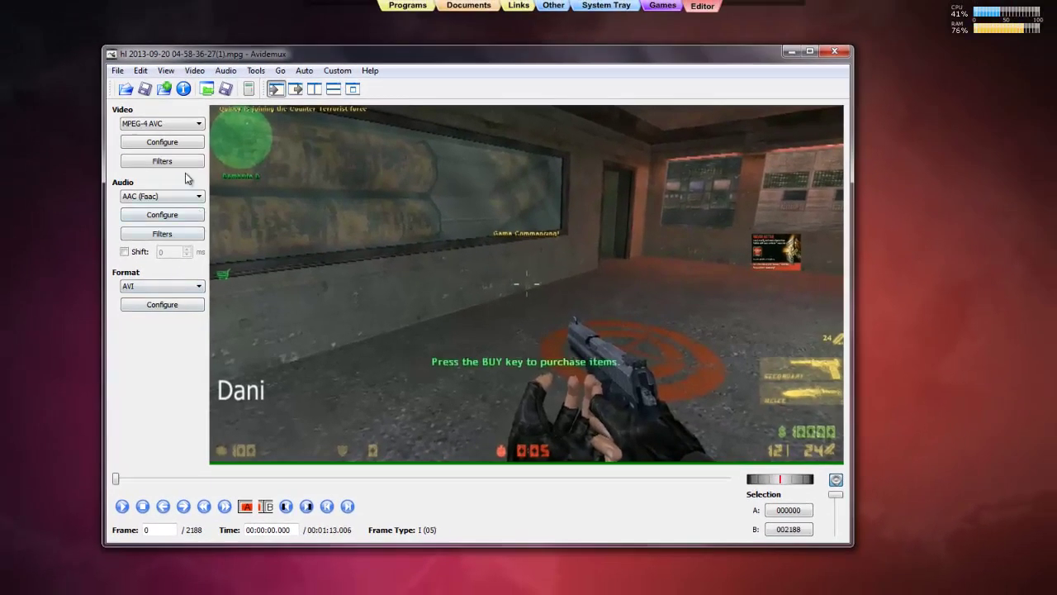
left_click(199, 287)
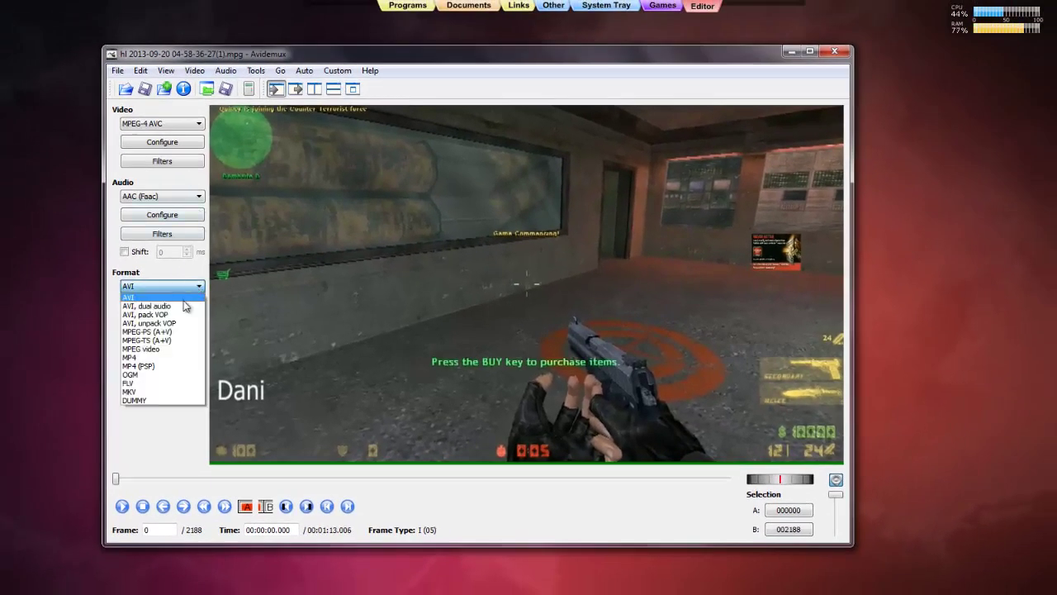
left_click(165, 349)
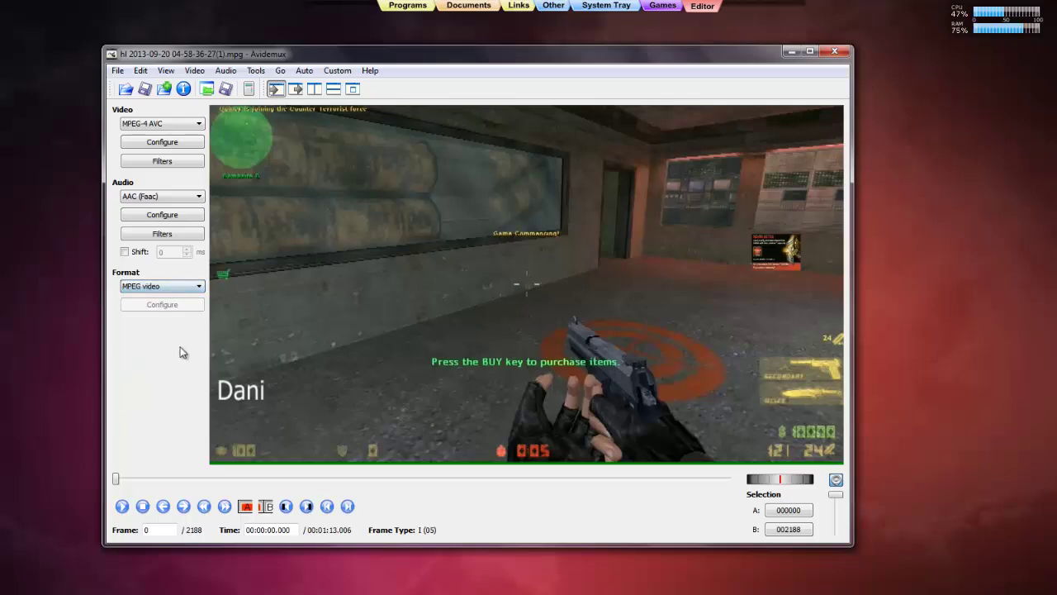
left_click(188, 165)
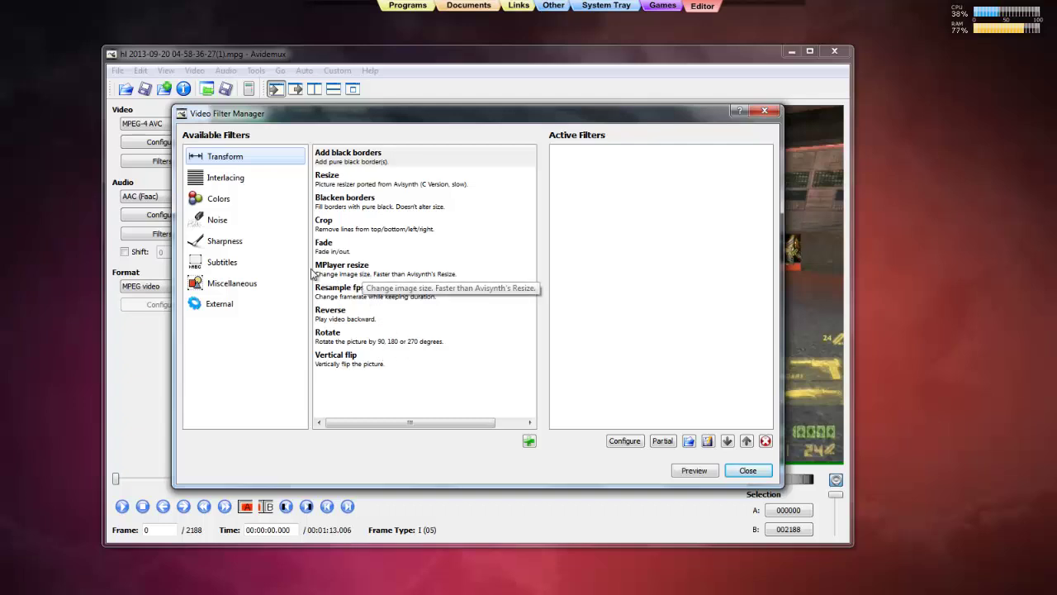
- Add the MPlayer delogo filter from the Miscellaneous category
left_click(256, 287)
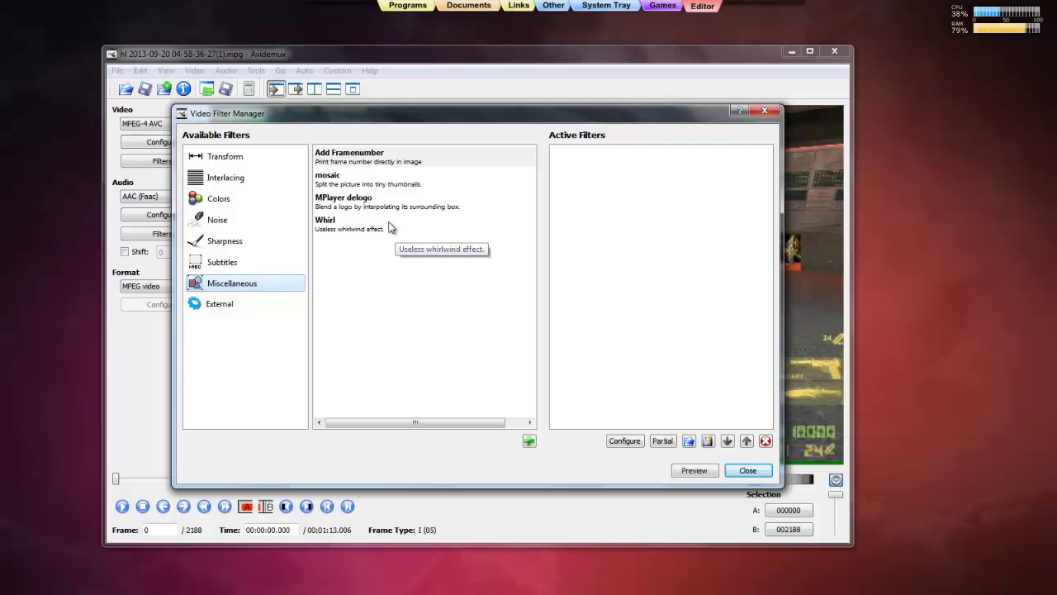
left_click(352, 205)
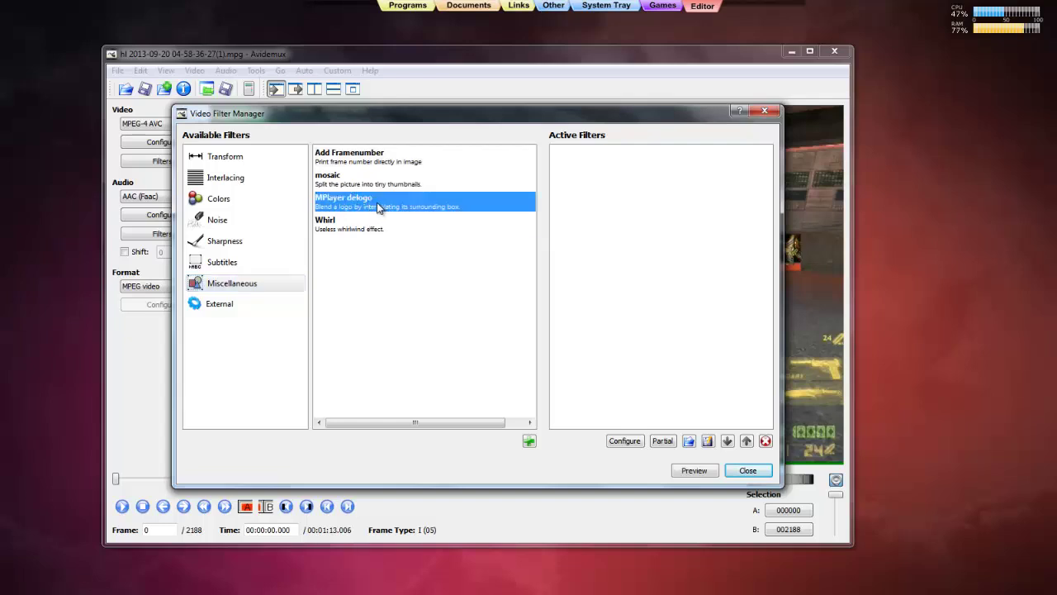
left_click(529, 442)
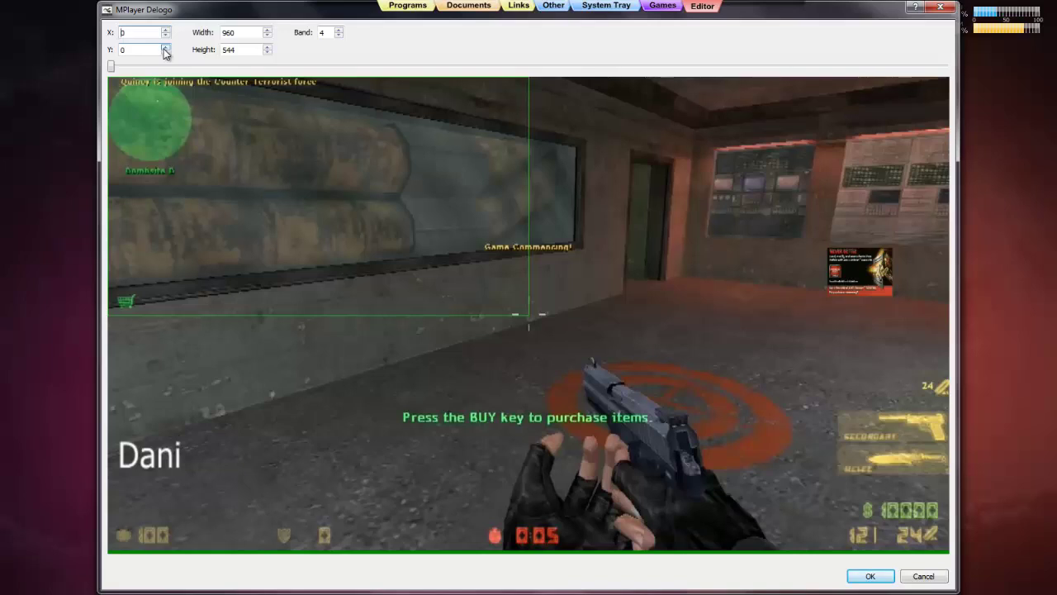
- Place the delogo box over the lower-left name watermark at 18,822, sized 154×80
double_click(262, 50)
left_click_drag(267, 54, 287, 80)
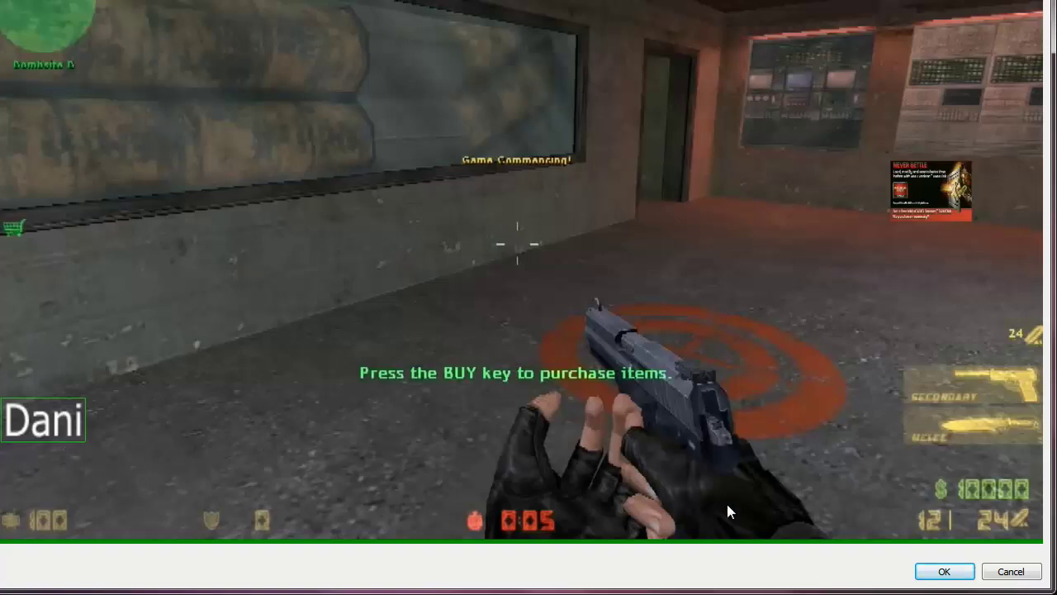
left_click(944, 572)
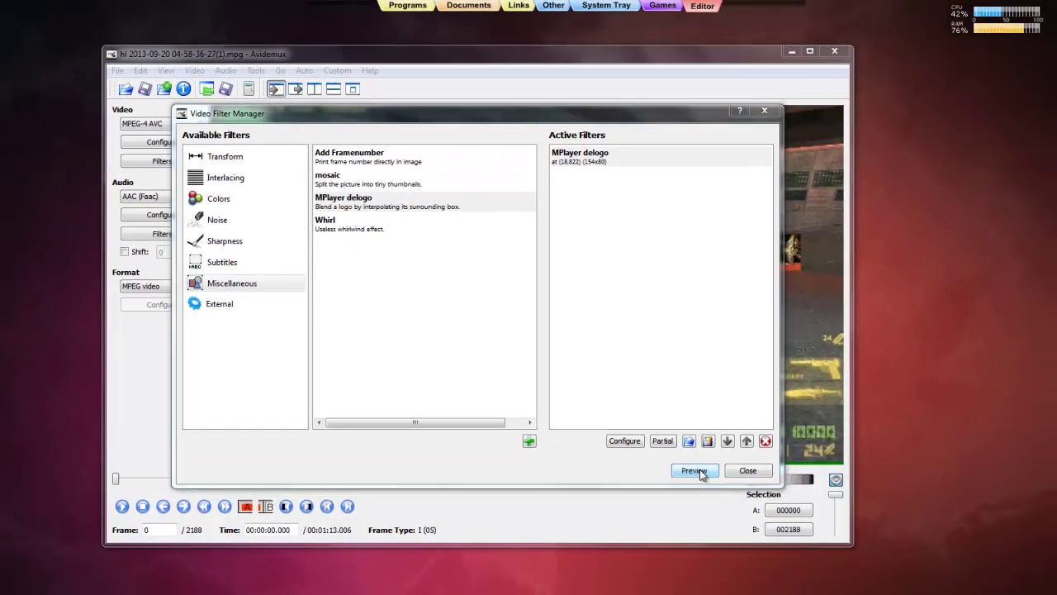
- Preview the delogo result, then reopen the MPlayer delogo filter's configuration
left_click(697, 472)
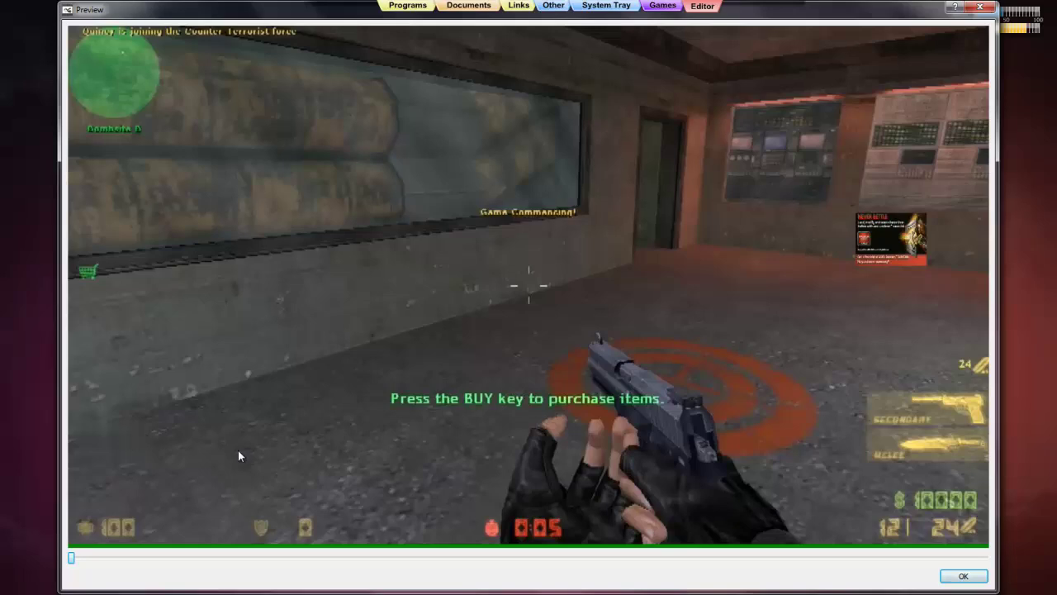
left_click(963, 575)
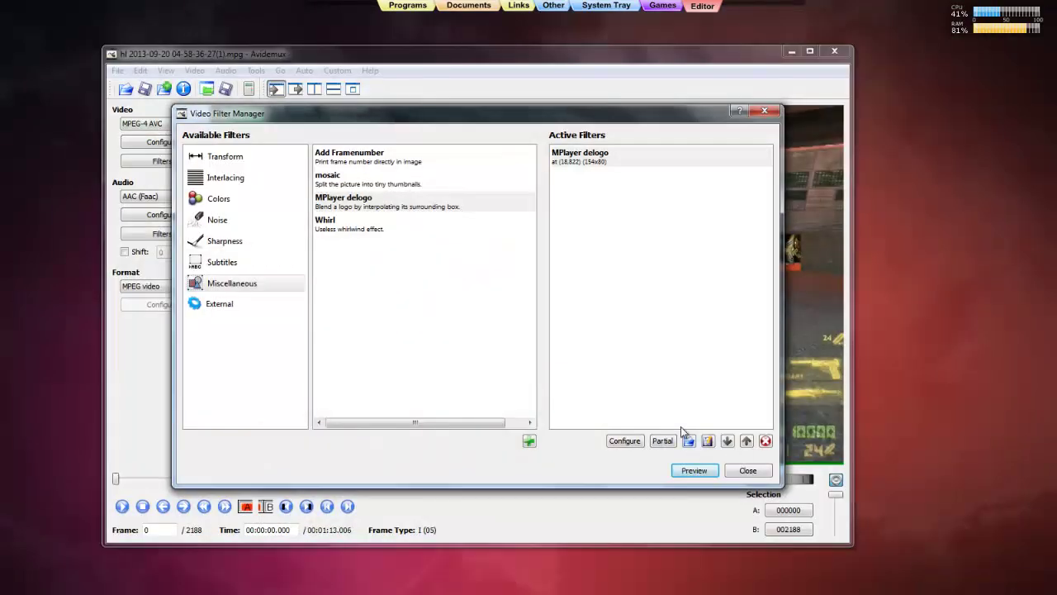
left_click(562, 157)
left_click(626, 443)
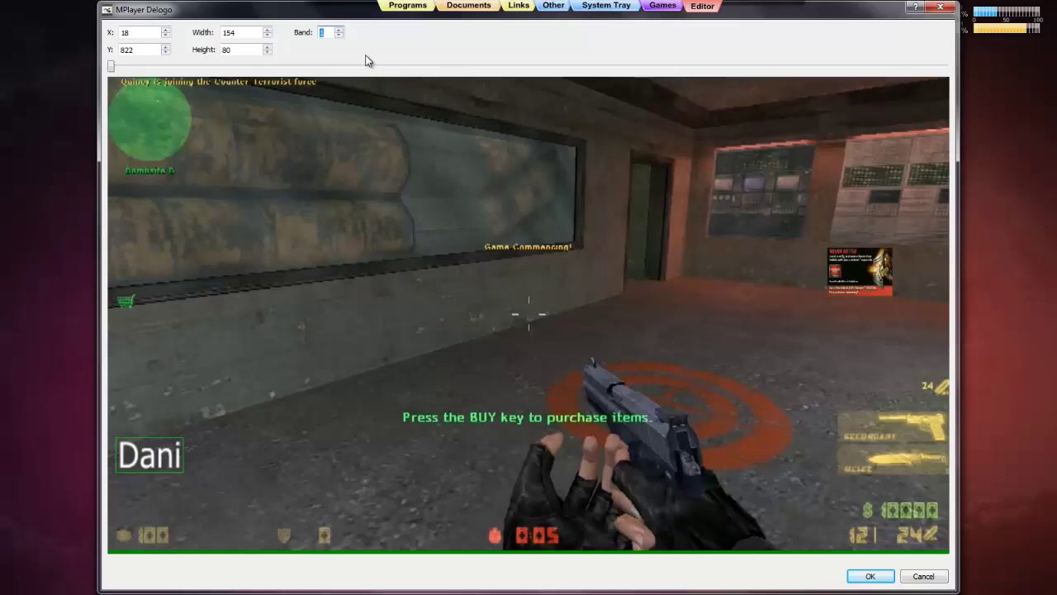
- Confirm the delogo settings and preview later scenes of the filtered video
left_click(870, 575)
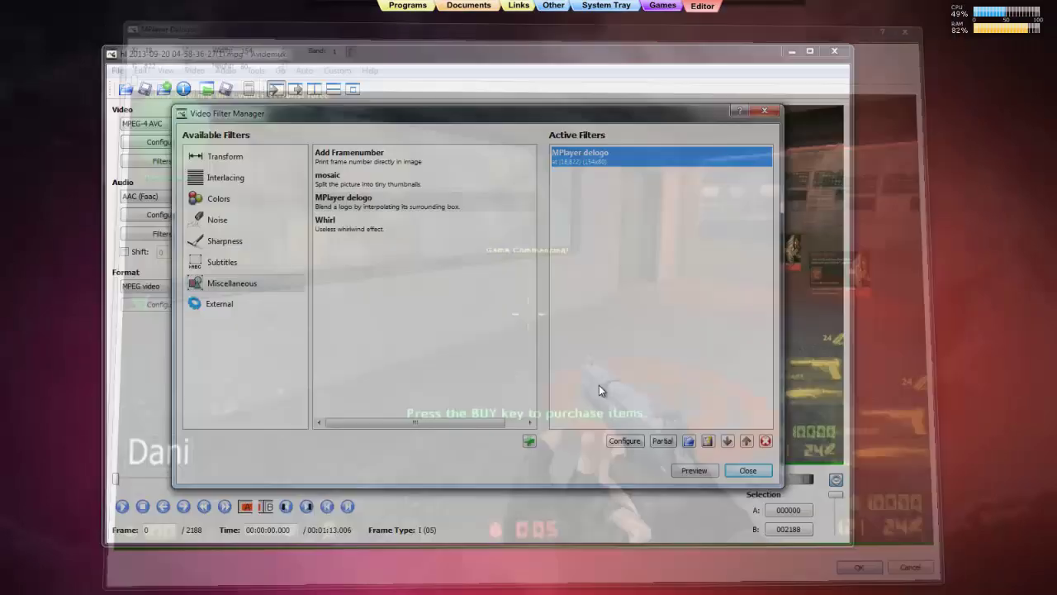
left_click(692, 471)
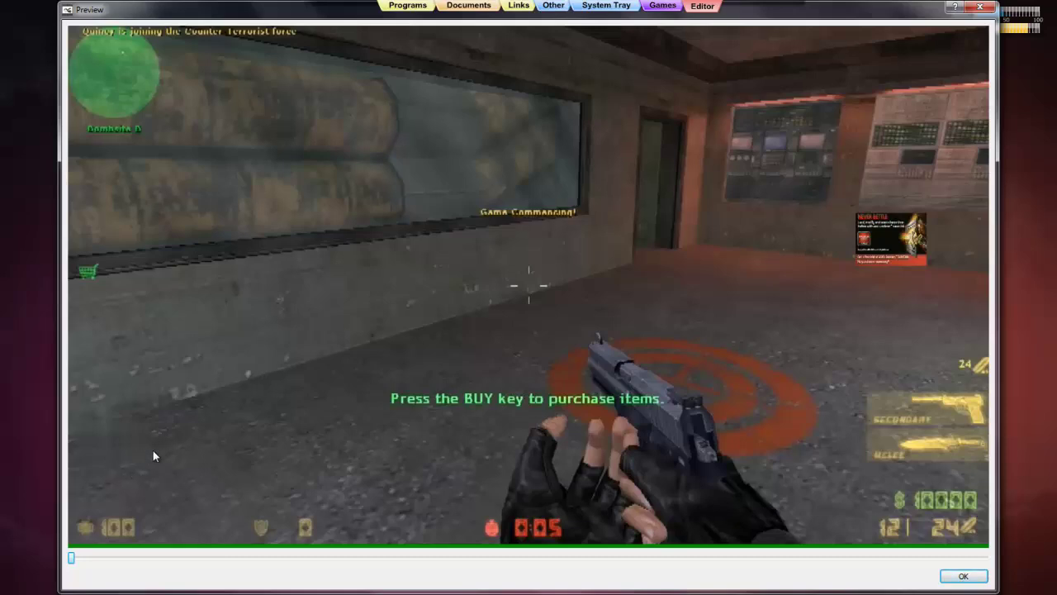
left_click_drag(84, 558, 324, 569)
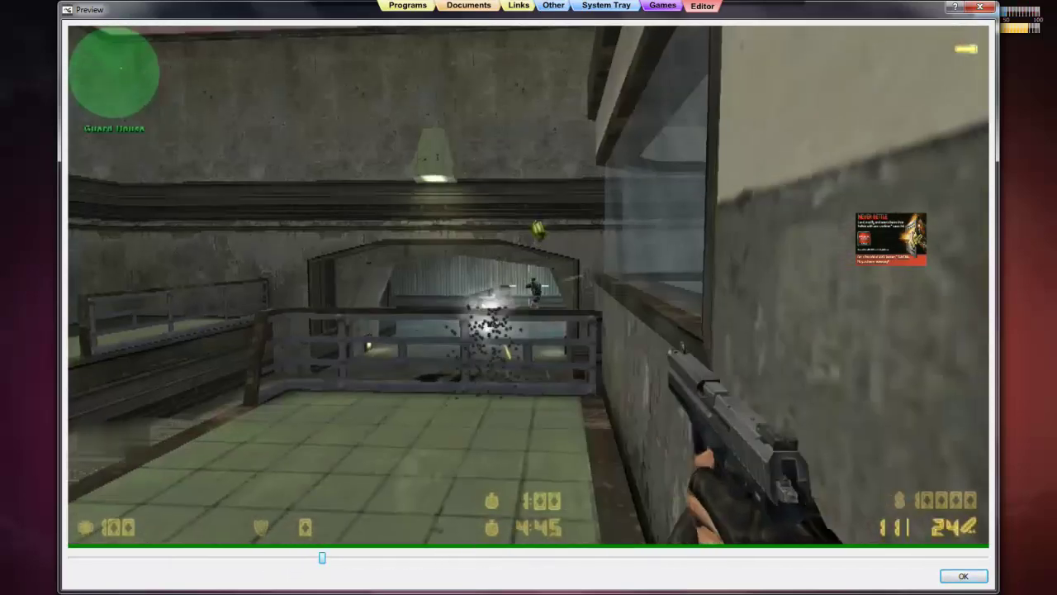
left_click(977, 576)
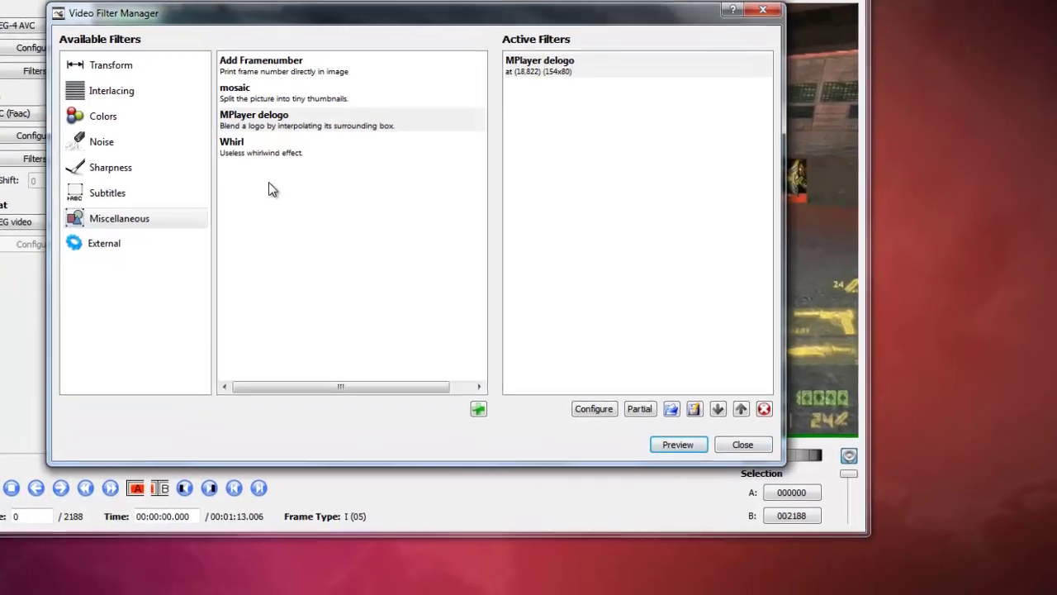
- Add a second MPlayer delogo filter from the available filters
left_click(258, 105)
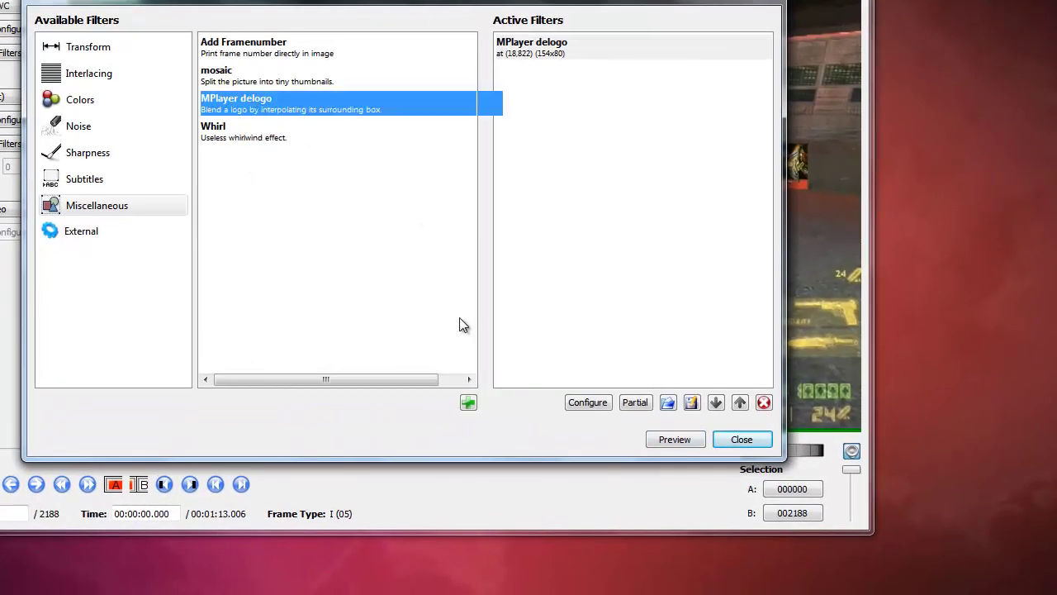
left_click(470, 407)
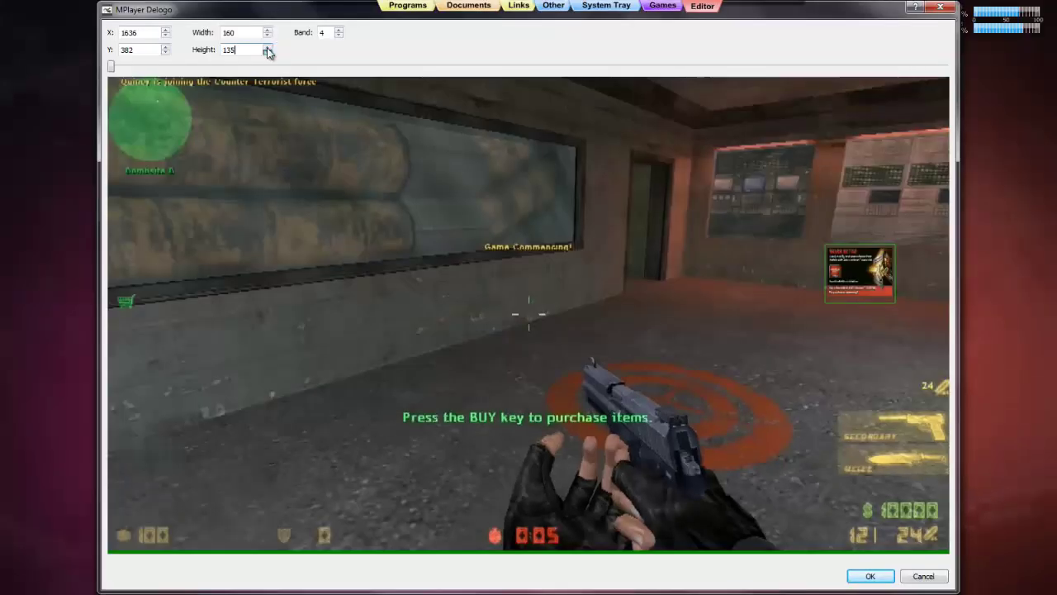
- Size the second delogo box to 160×126 at 1636,382 over the wall poster
left_click(267, 46)
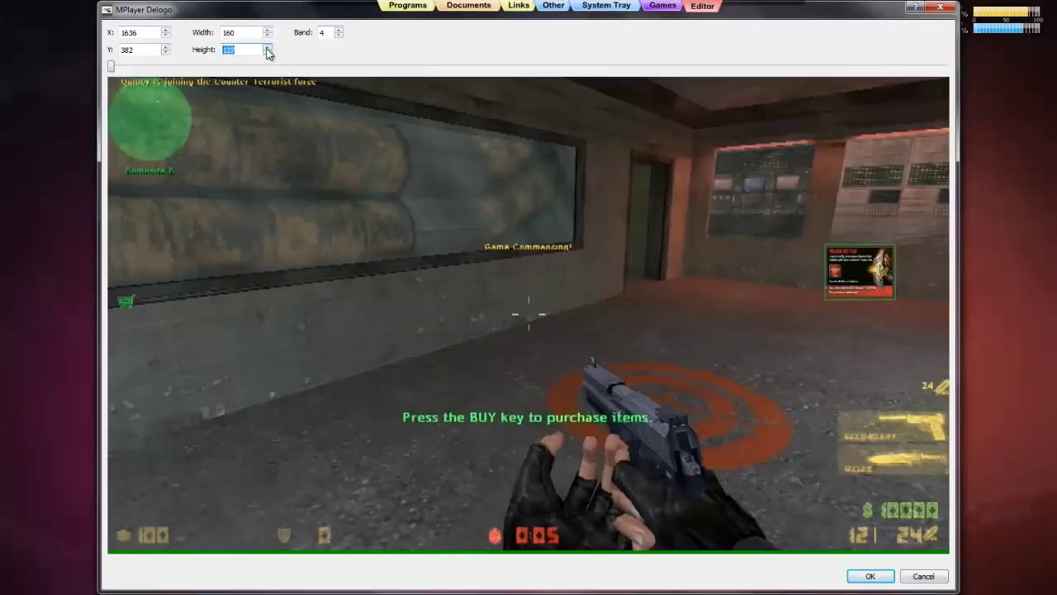
key("Down")
key("Down")
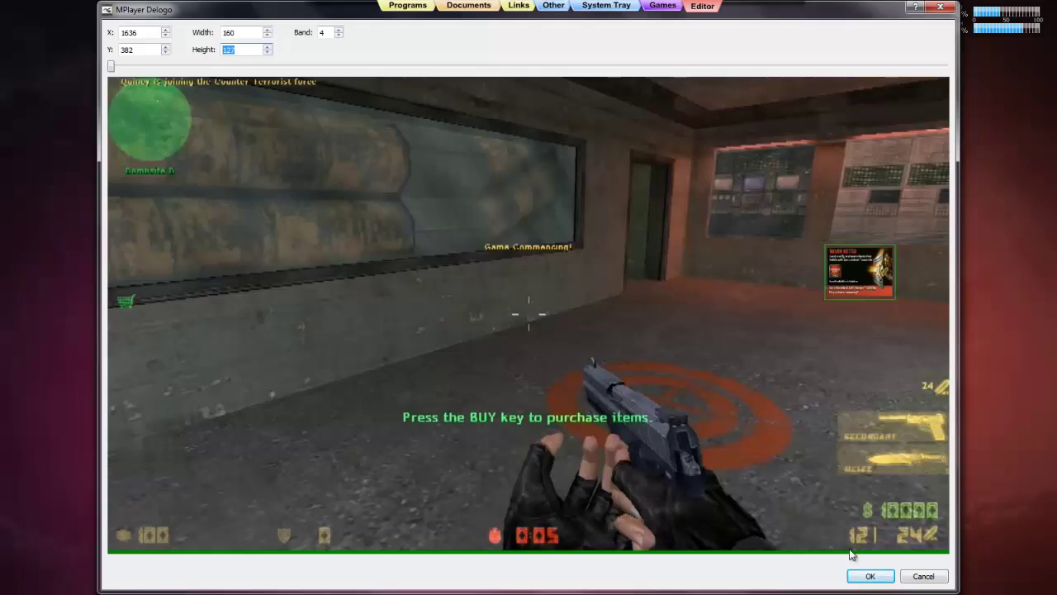
left_click(869, 577)
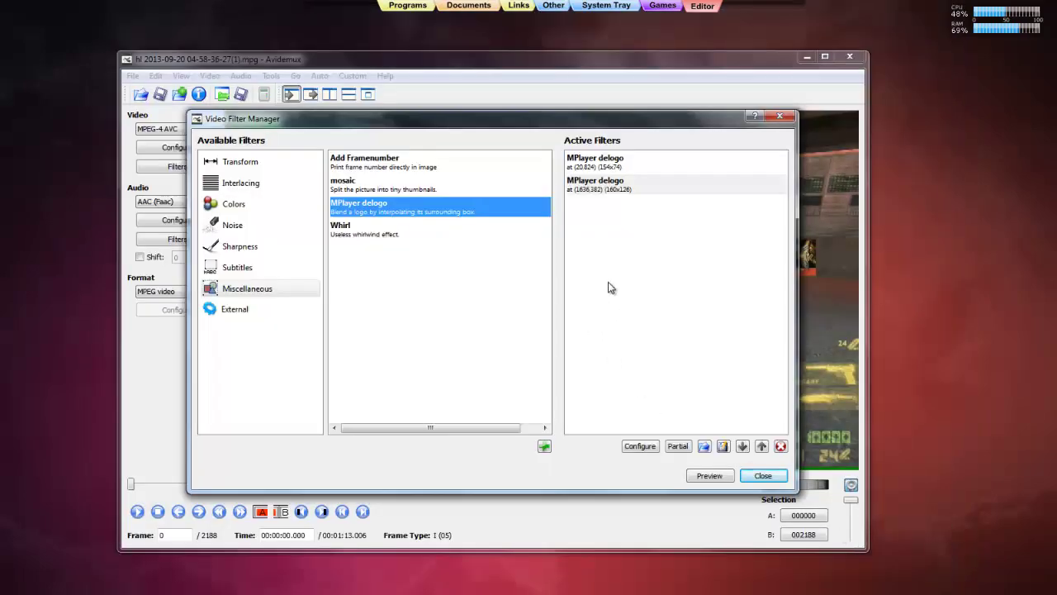
- Preview the video with both delogo filters, then show the Sharpness filters
left_click(708, 476)
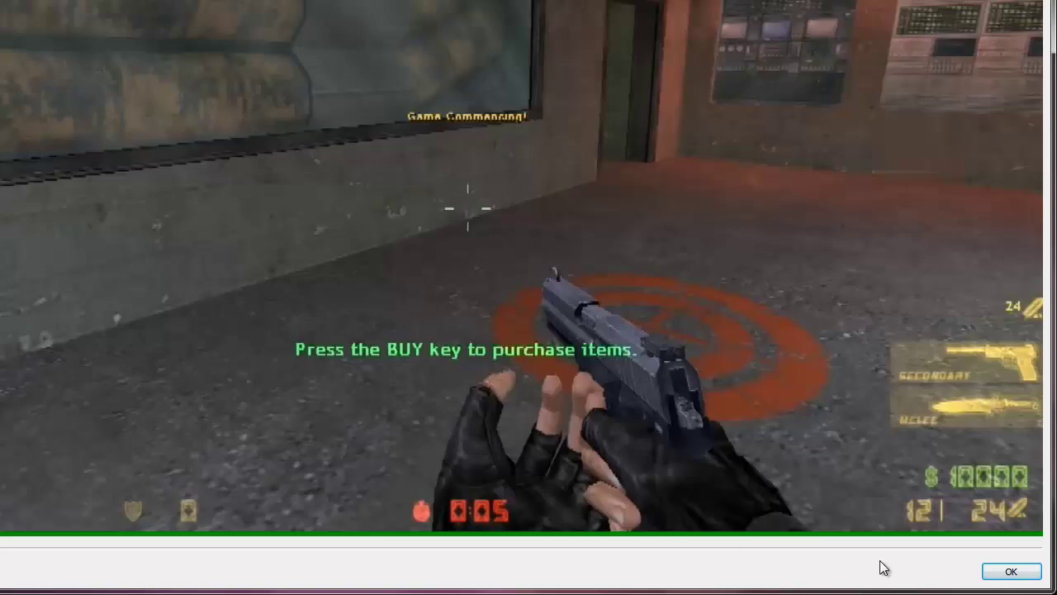
left_click(999, 573)
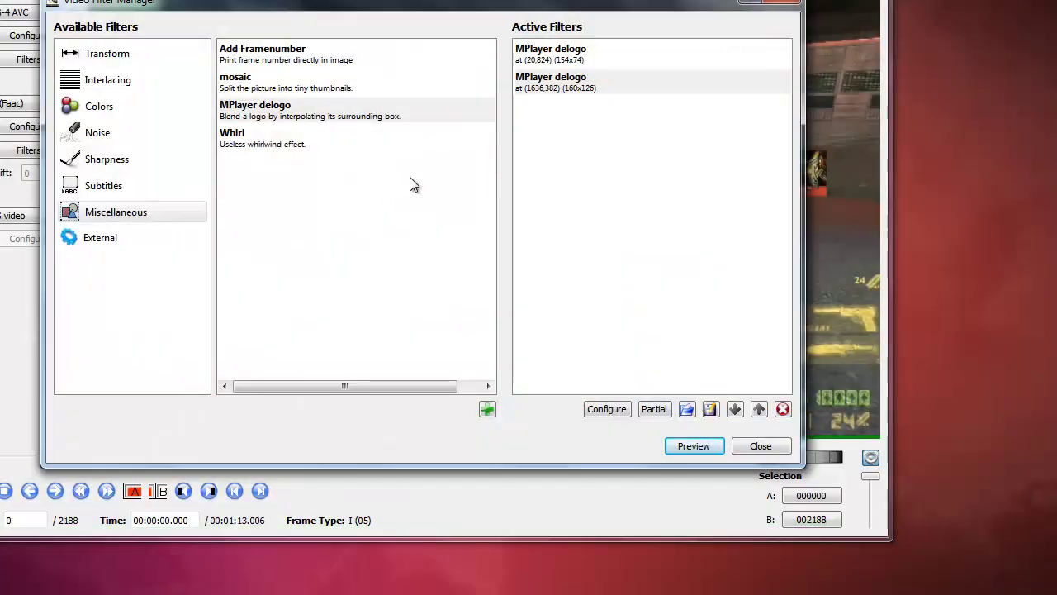
left_click(152, 163)
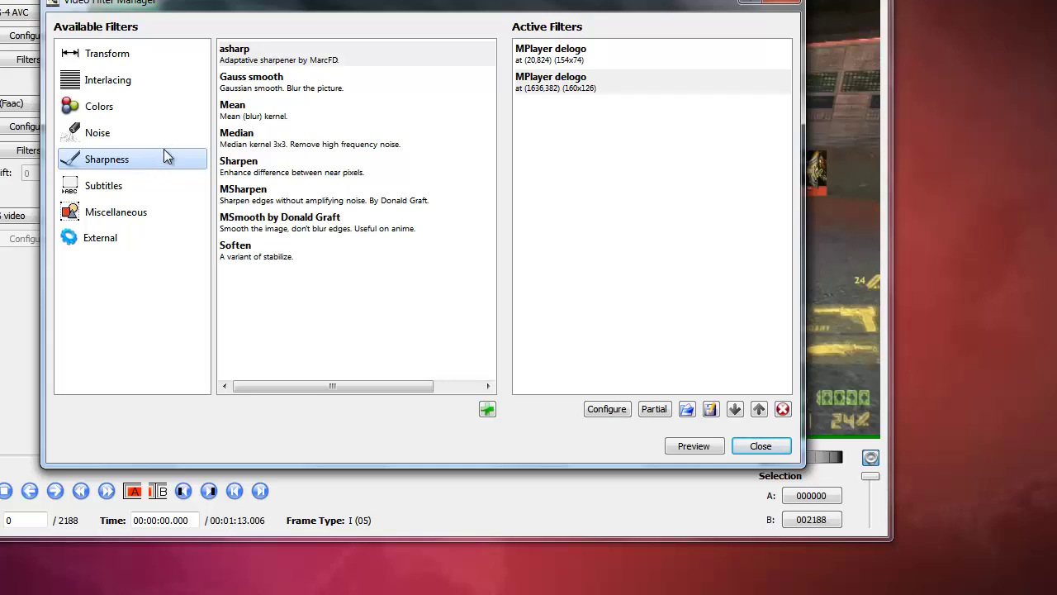
- Add the asharp filter, opening its settings with Threshold 2.00 and Strength 4.00
left_click(260, 61)
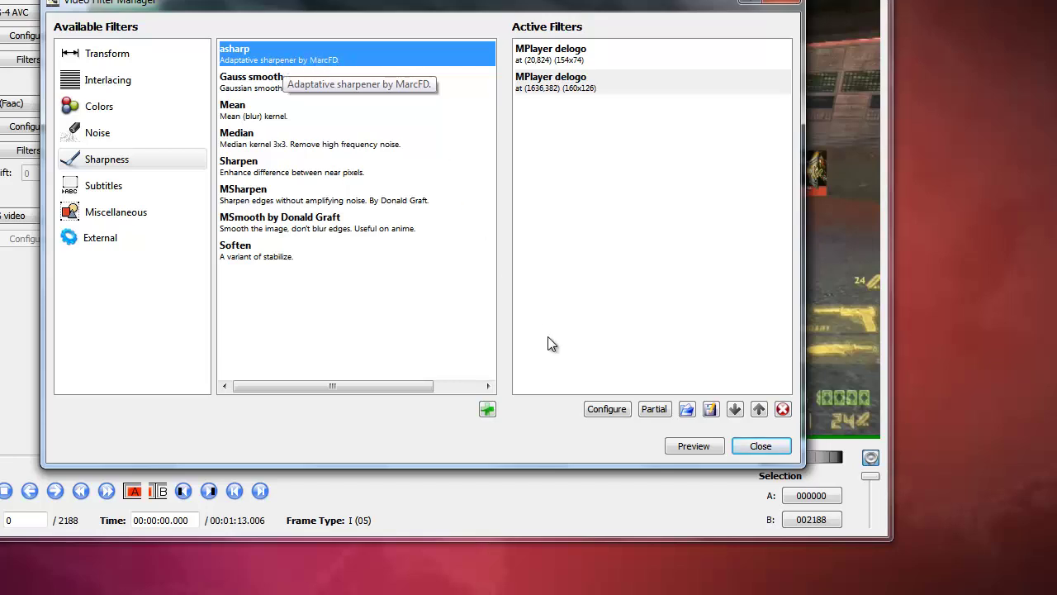
left_click(488, 410)
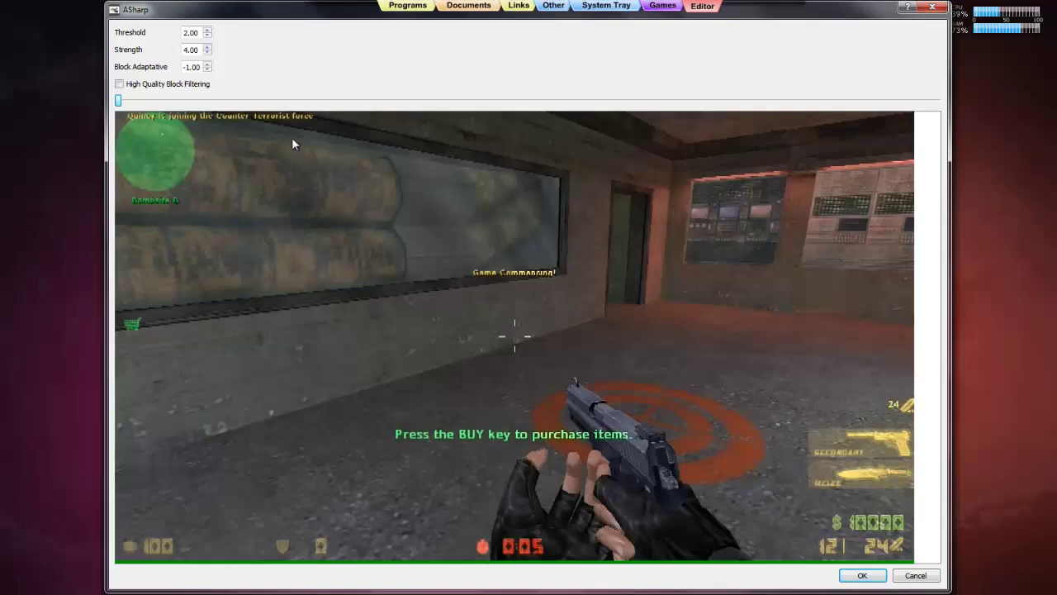
- Raise the asharp strength and threshold values with the spin arrows
left_click(207, 47)
left_click(207, 47)
left_click(207, 48)
left_click(207, 47)
left_click(208, 47)
left_click(207, 47)
left_click(207, 47)
left_click(207, 29)
left_click(207, 29)
left_click(208, 30)
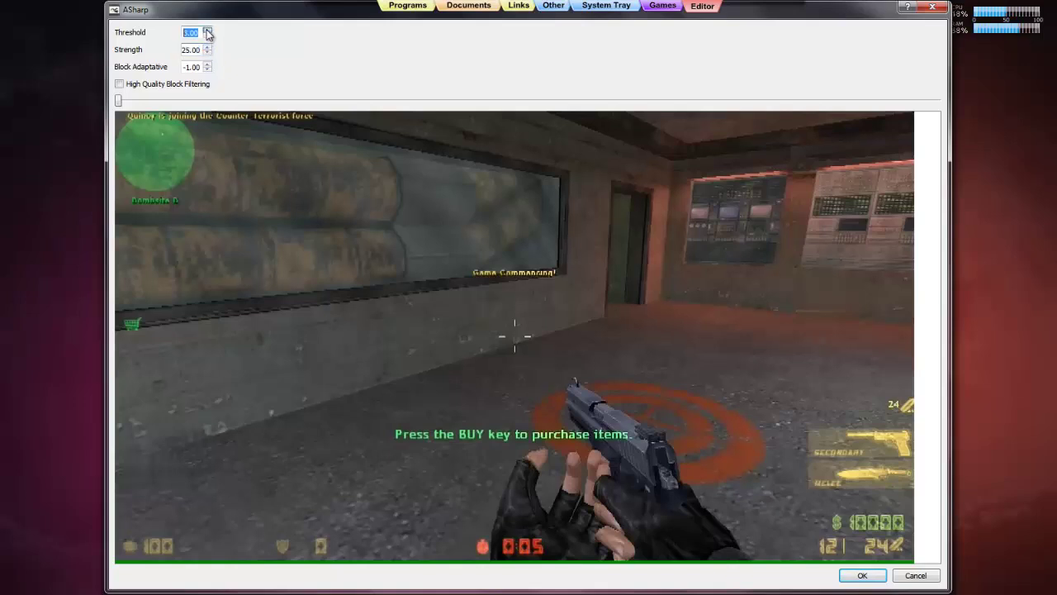
left_click(208, 31)
left_click(207, 32)
left_click(207, 32)
left_click(207, 31)
left_click(207, 31)
left_click(208, 31)
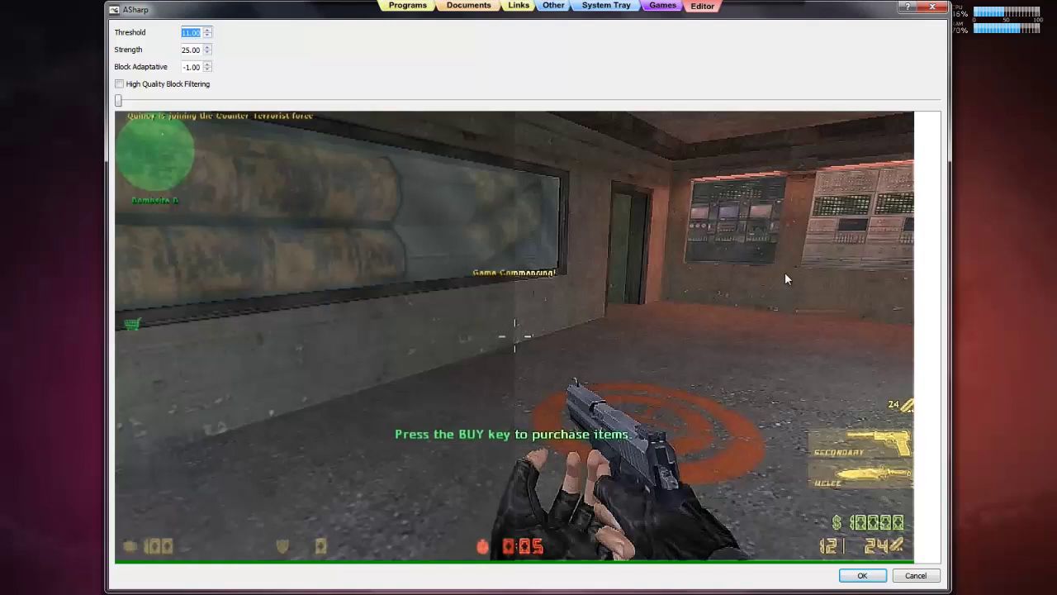
- Bring asharp to threshold 8 and strength 21, then preview the sharpened video
left_click(207, 36)
left_click(207, 54)
left_click(207, 54)
left_click(208, 53)
left_click(207, 54)
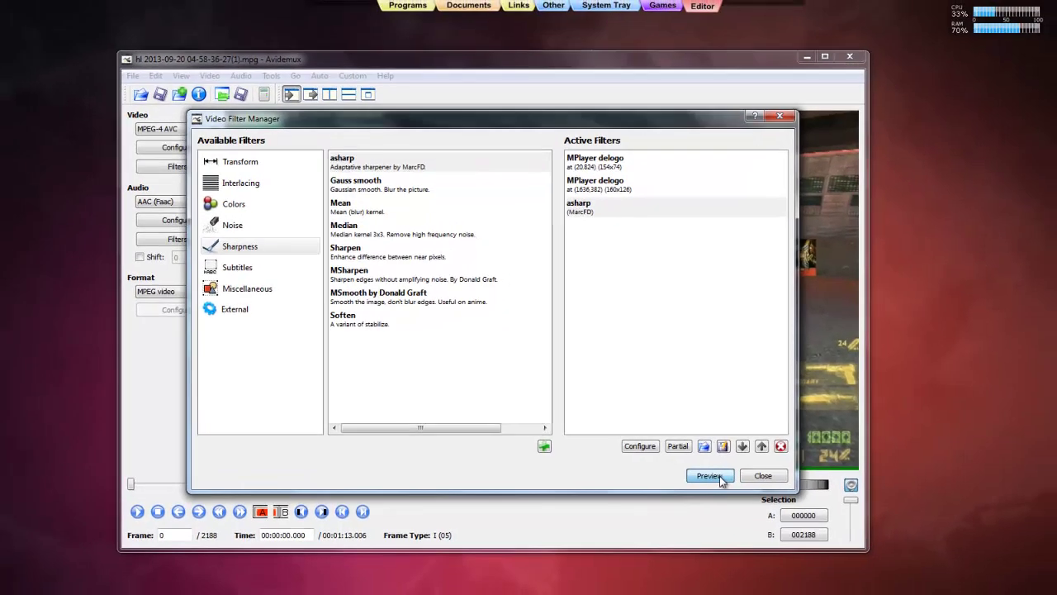
left_click(746, 485)
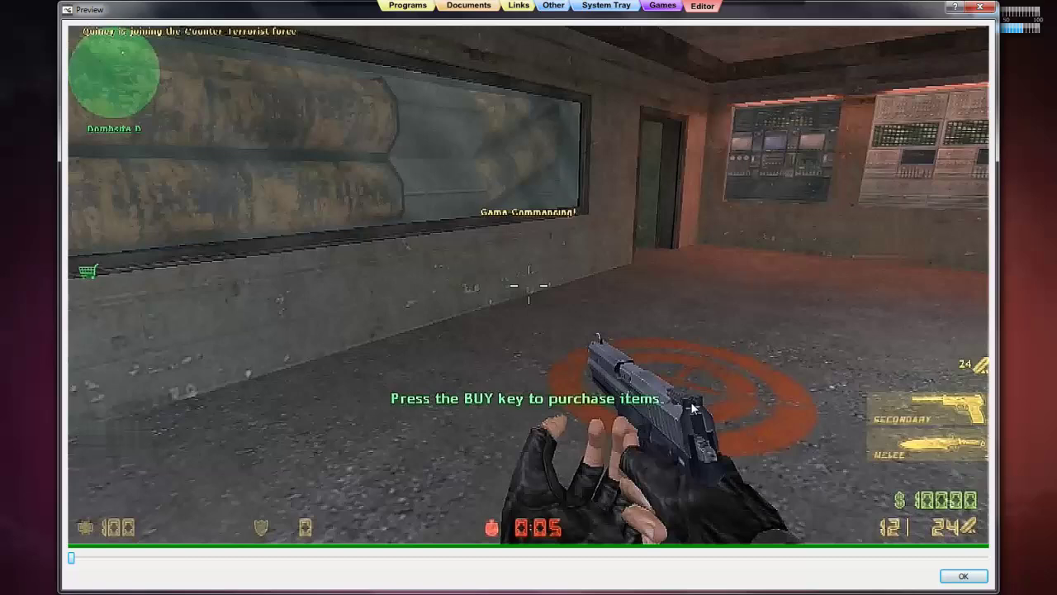
- Close the preview and reopen the asharp filter's settings from Active Filters
left_click(943, 575)
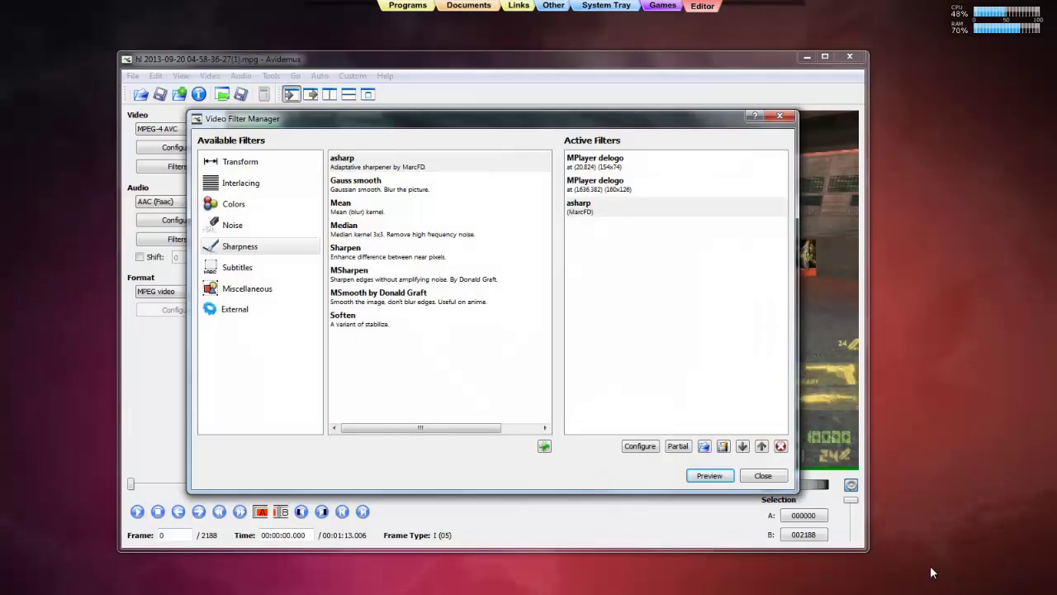
left_click(573, 208)
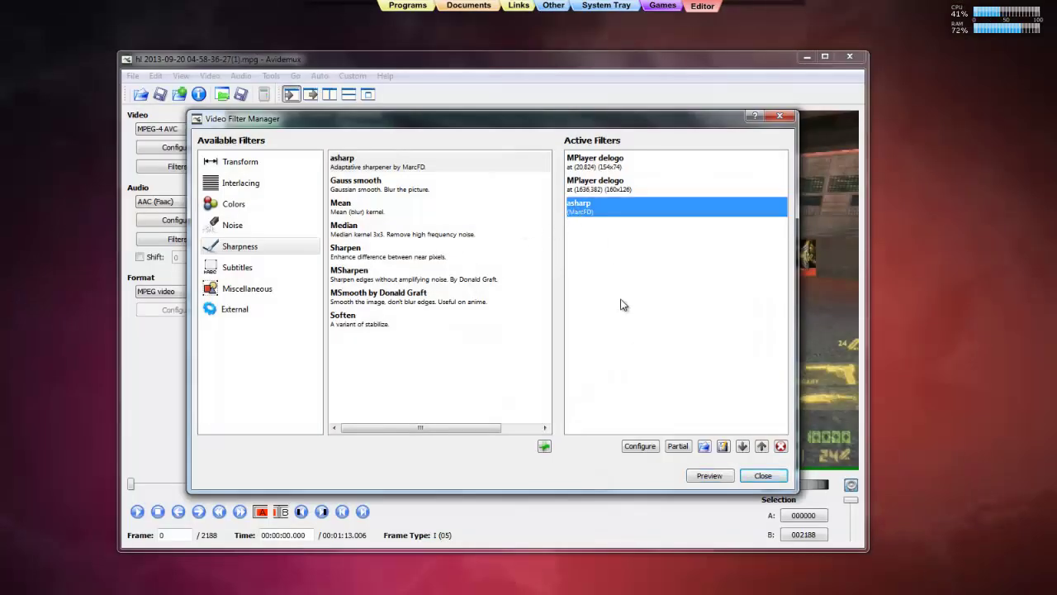
left_click(640, 446)
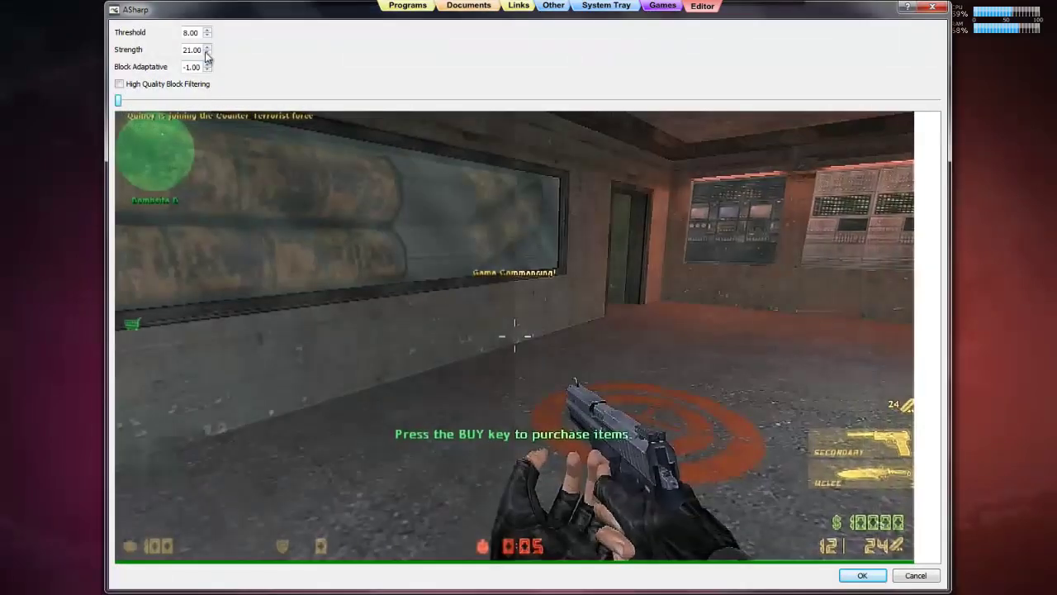
- Set asharp to threshold 4, strength 16, block adaptative 16, and preview all filters
left_click(207, 37)
left_click(206, 36)
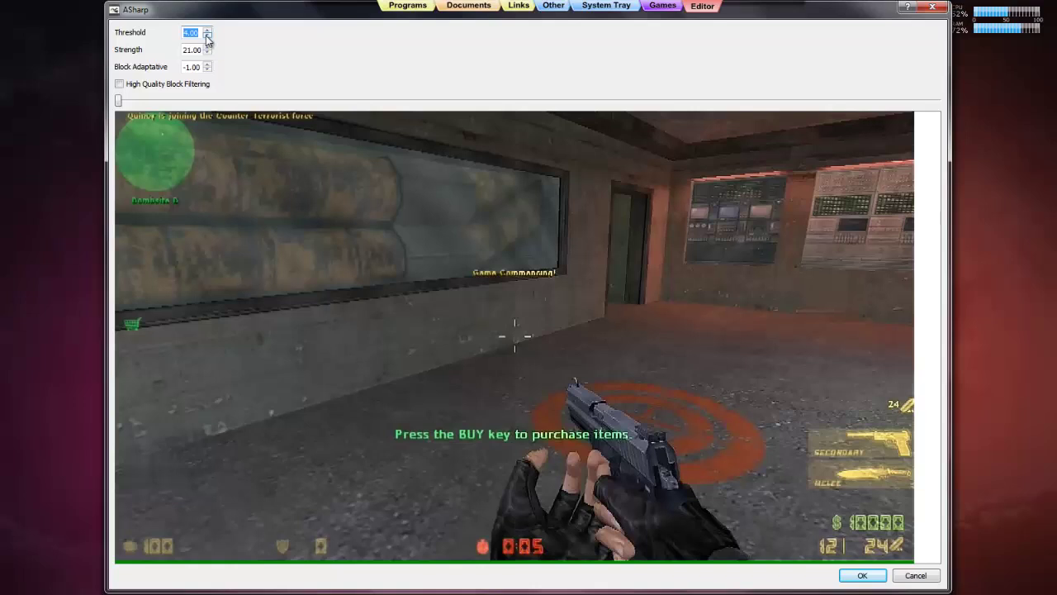
left_click(206, 54)
left_click(206, 53)
left_click(207, 54)
left_click(207, 66)
left_click(208, 63)
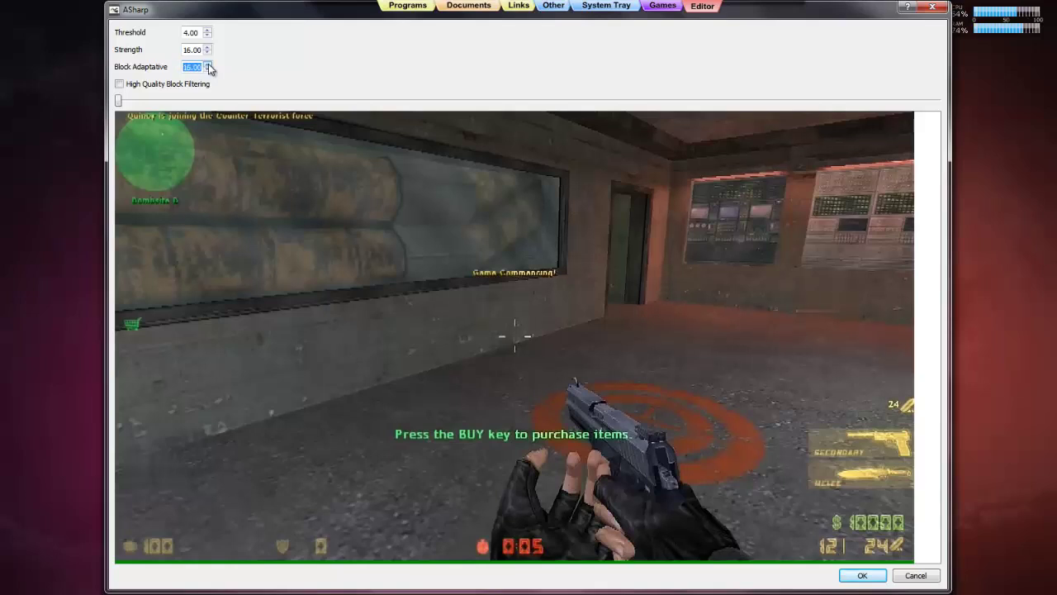
left_click(856, 581)
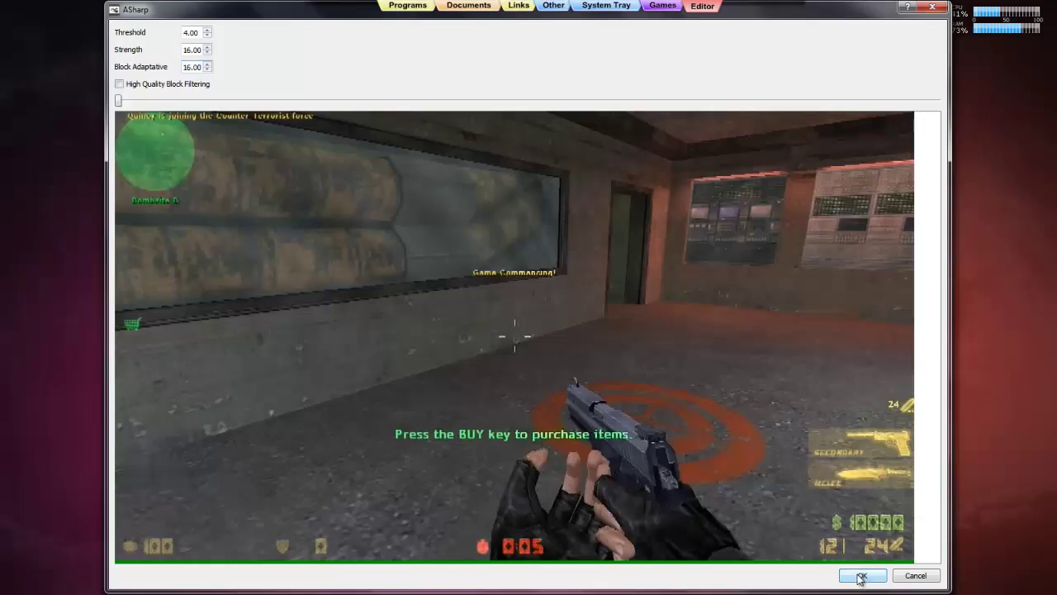
left_click(717, 479)
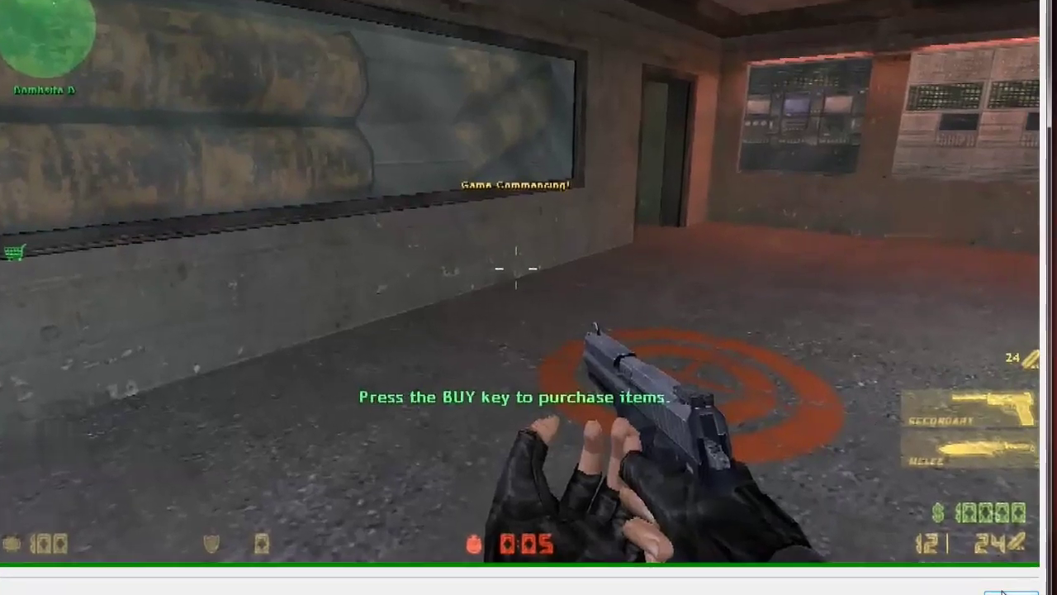
left_click(1005, 591)
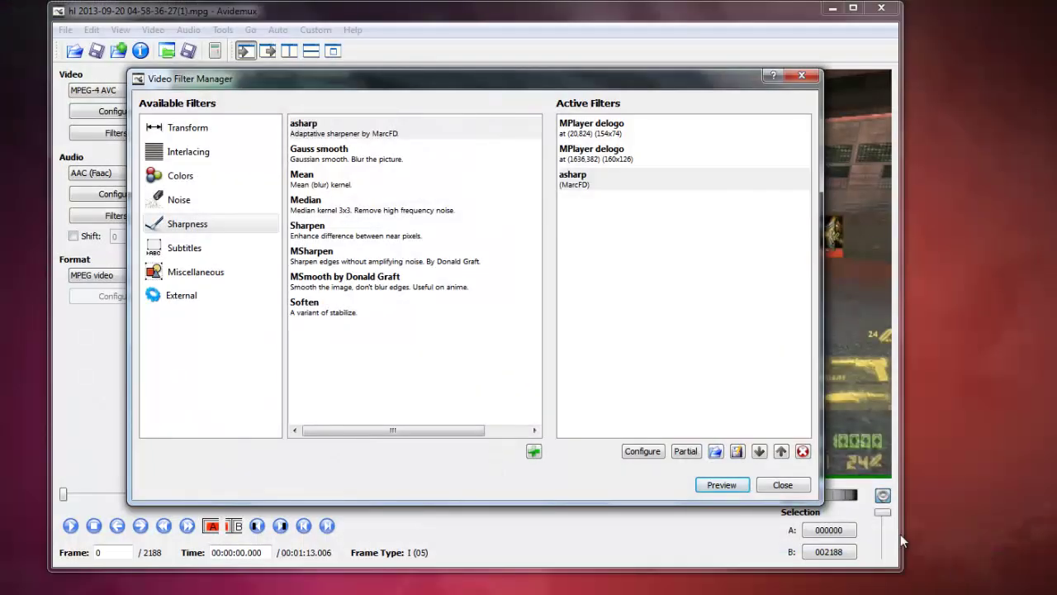
- Close the filter manager and save the filtered video as pj12a
left_click(783, 487)
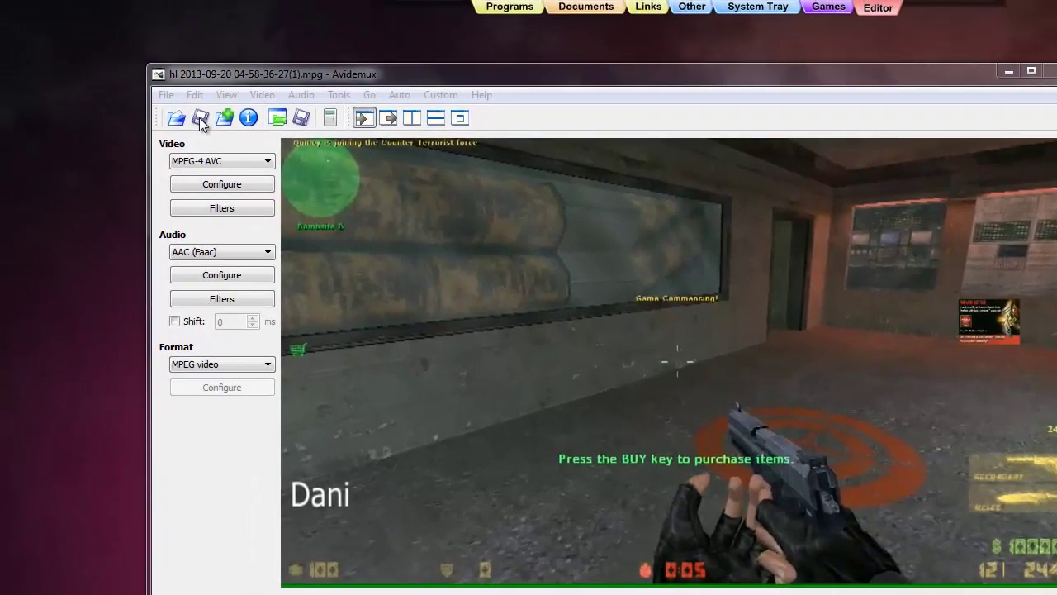
left_click(95, 51)
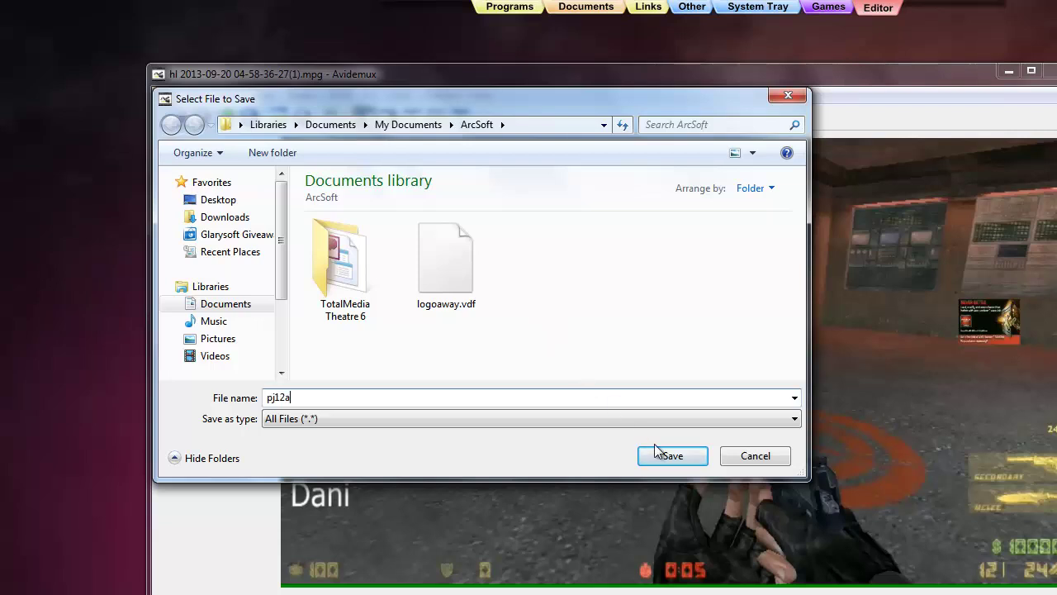
left_click(680, 454)
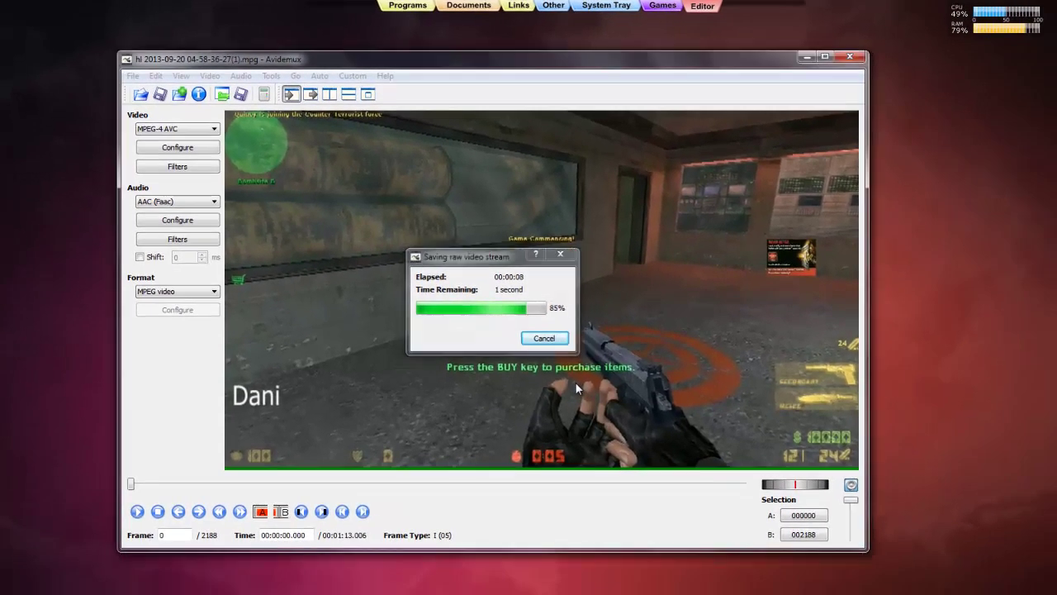
left_click(548, 329)
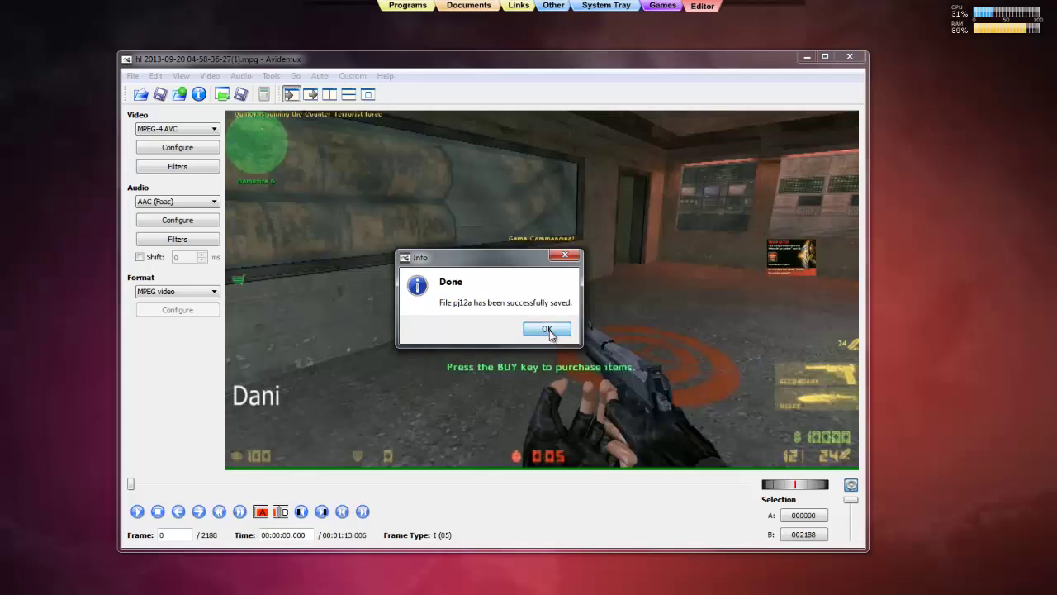